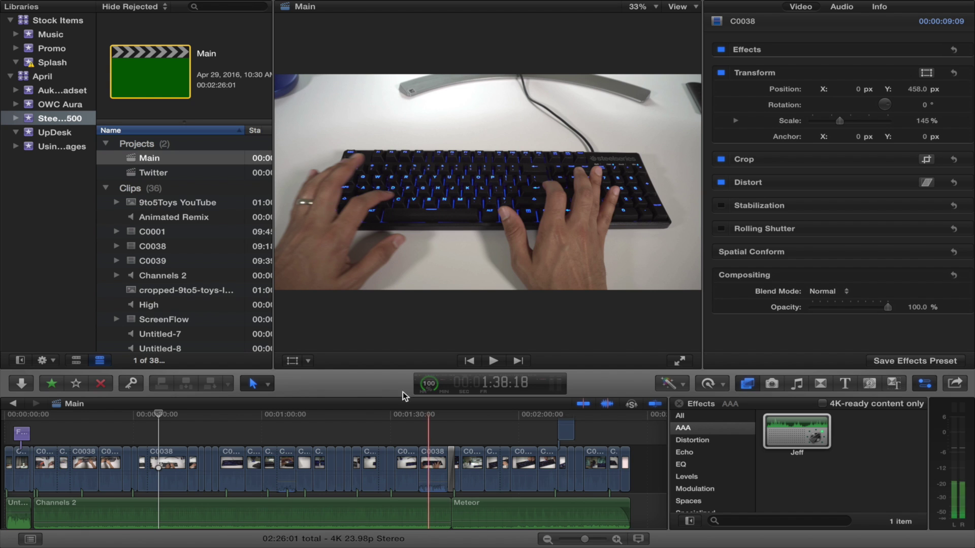
Open the Twitter project and move the playhead to the keyboard, then the monitor footage.
{"action": "double_click", "coordinate": [175, 174]}
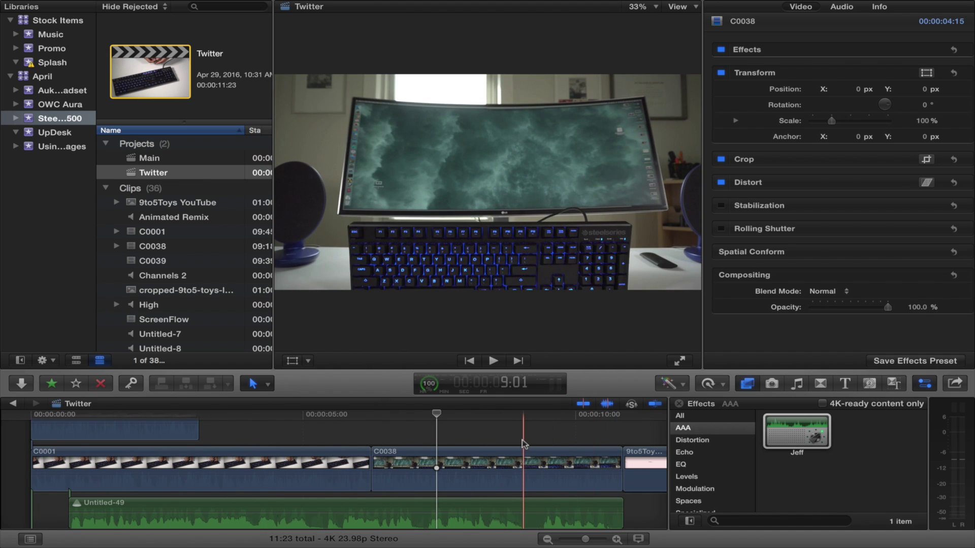
{"action": "scroll", "coordinate": [523, 443], "scroll_direction": "right", "scroll_amount": 3}
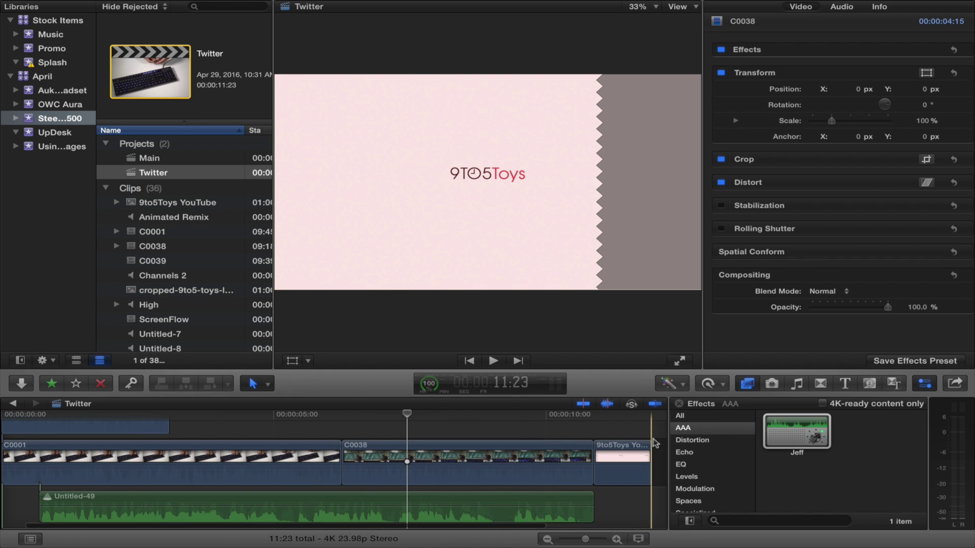
{"action": "left_click", "coordinate": [236, 430]}
{"action": "scroll", "coordinate": [235, 430], "scroll_direction": "up", "scroll_amount": 3}
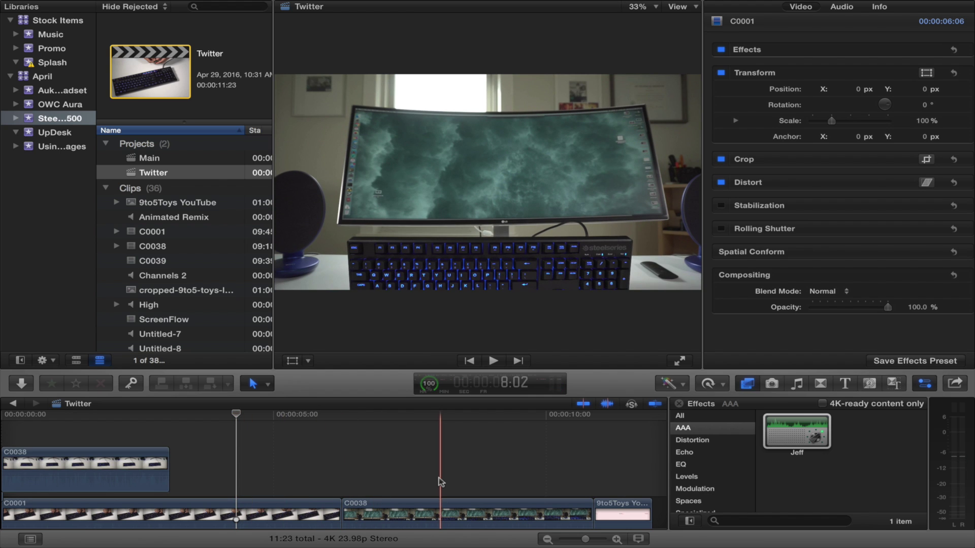
{"action": "left_click", "coordinate": [440, 482]}
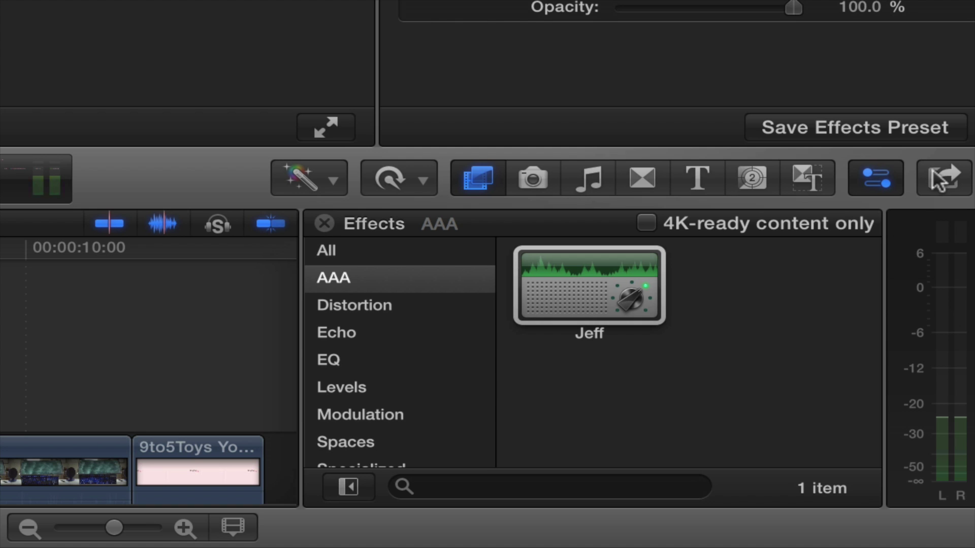
Share the Twitter project to VideoTweet after reviewing its Settings and Info tabs.
{"action": "left_click", "coordinate": [940, 171]}
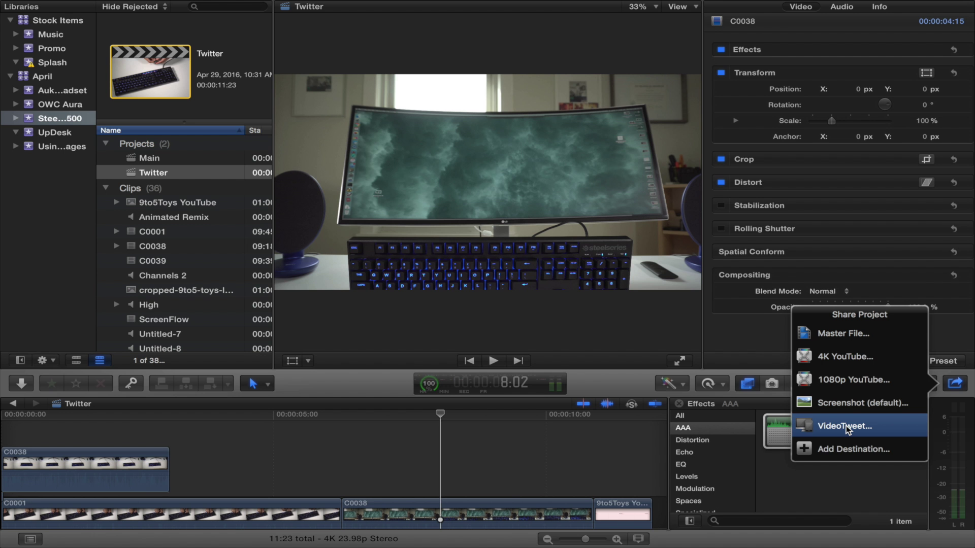
{"action": "left_click", "coordinate": [846, 425]}
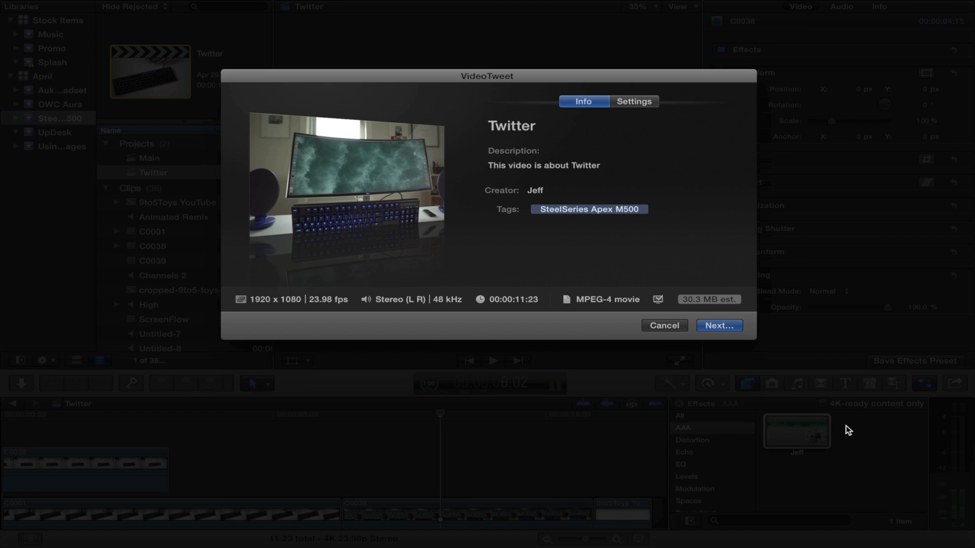
{"action": "left_click", "coordinate": [647, 108]}
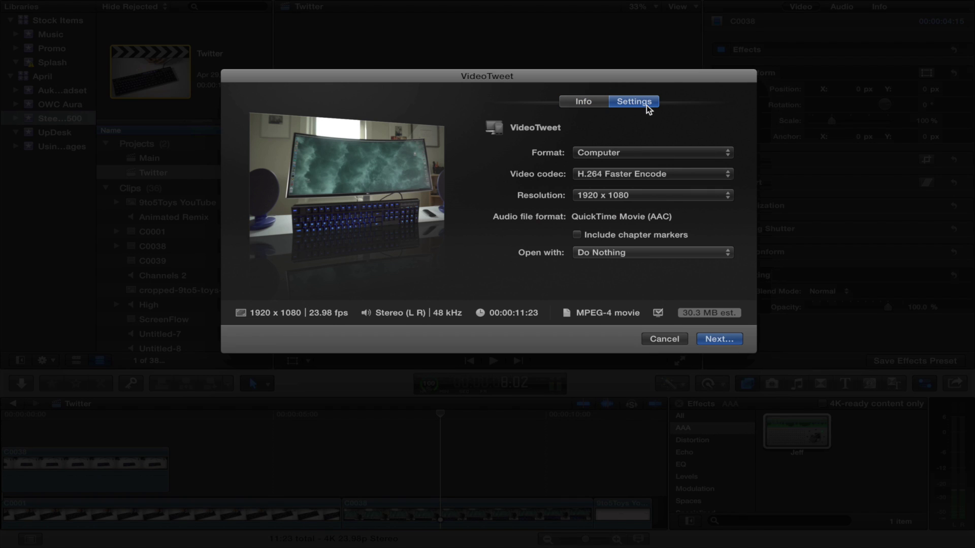
{"action": "left_click", "coordinate": [588, 102]}
{"action": "left_click", "coordinate": [731, 324]}
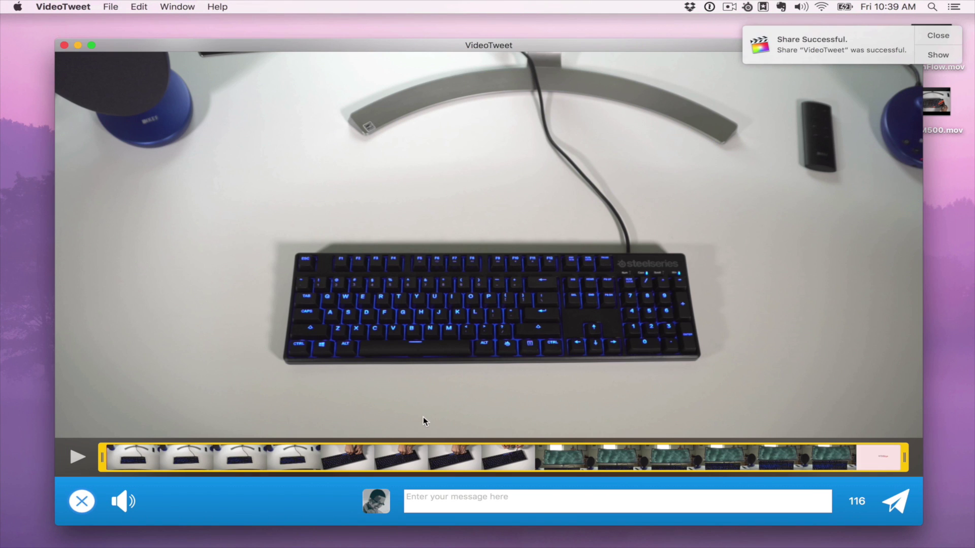
Write the Apex M500 hands-on tweet with the pasted 9to5toys link, keeping the full clip.
{"action": "left_click", "coordinate": [938, 39]}
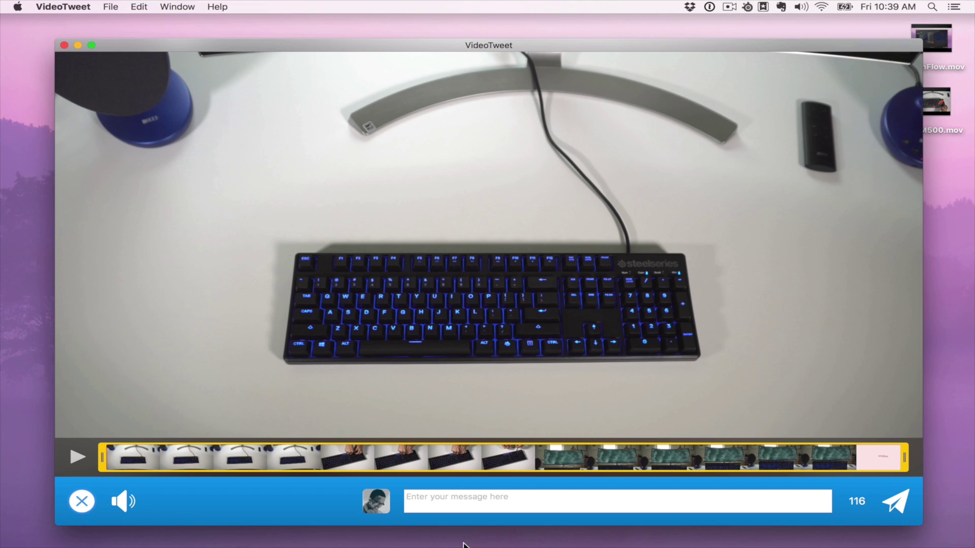
{"action": "left_click", "coordinate": [478, 505]}
{"action": "type", "text": "http://9to5toys.com/2016/04/28/steelseries-apex-m500-mechanical-gaming-keyboard-cherry-mx-red-switches/"}
{"action": "key", "text": "super+Up"}
{"action": "type", "text": "Hands-on with the Apex M500 mechanical keyboard from @Ste"}
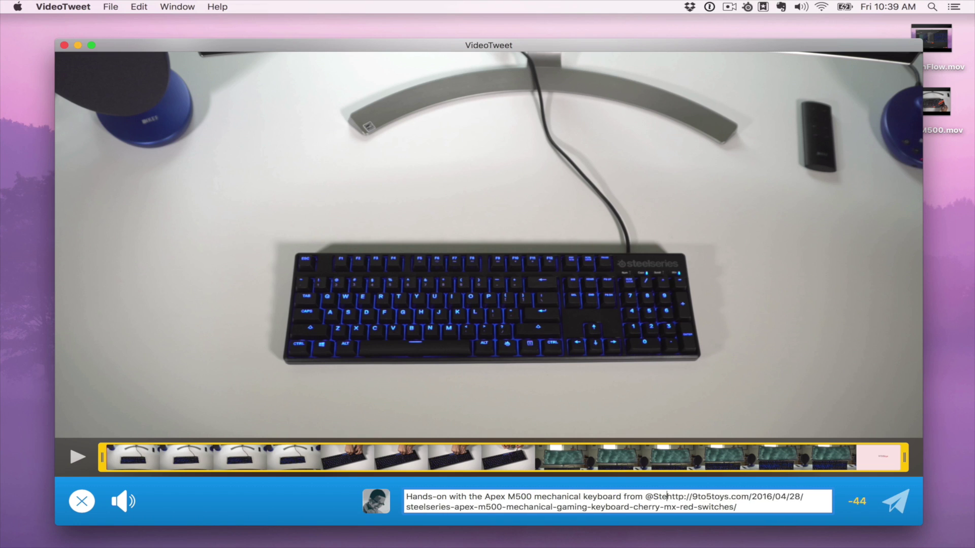
{"action": "type", "text": "elSeries"}
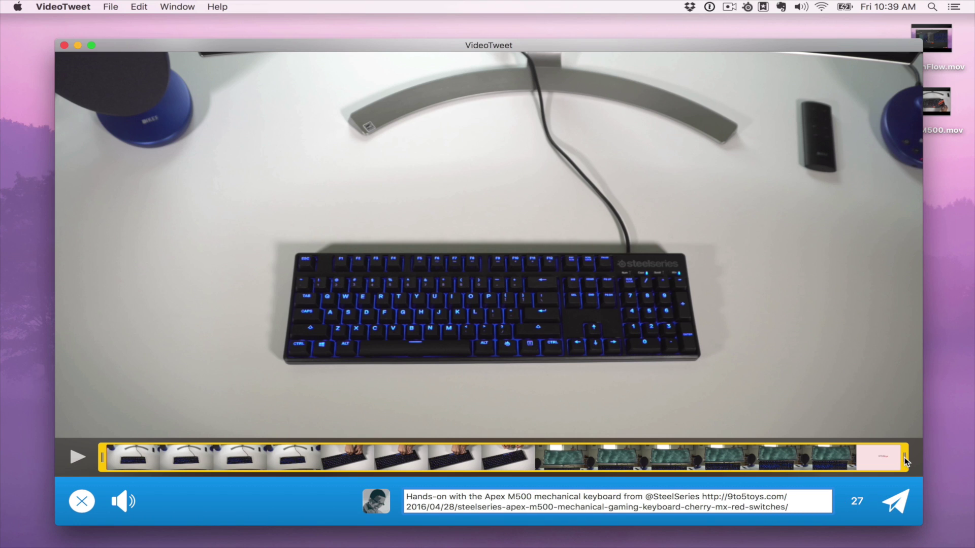
{"action": "left_click_drag", "start_coordinate": [903, 459], "coordinate": [687, 455]}
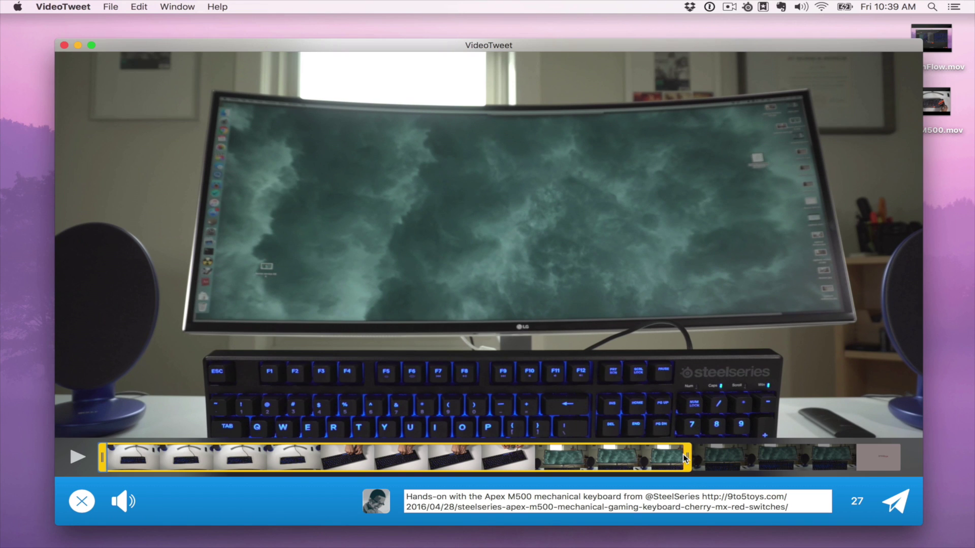
{"action": "left_click_drag", "start_coordinate": [688, 457], "coordinate": [904, 457]}
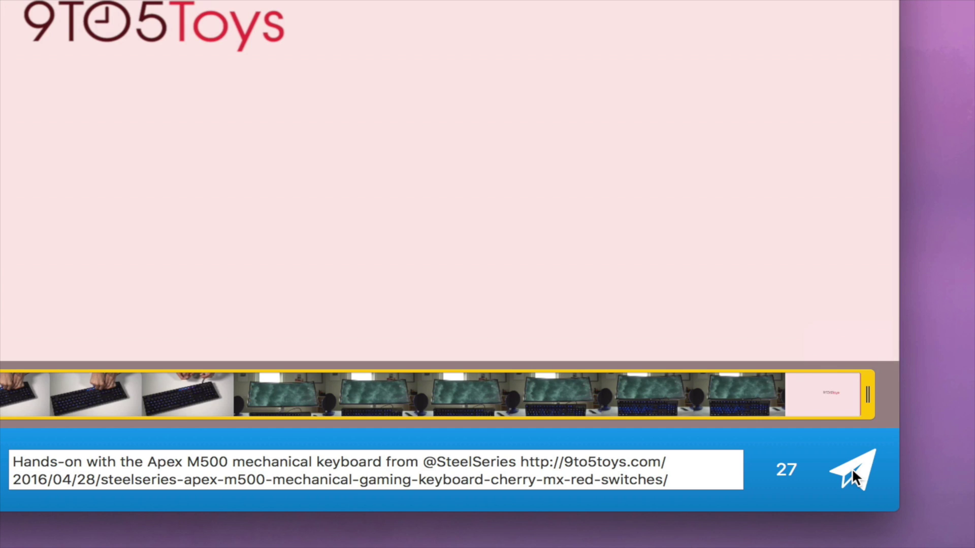
Send the Apex M500 video tweet, then bring up Launchpad.
{"action": "left_click", "coordinate": [852, 468]}
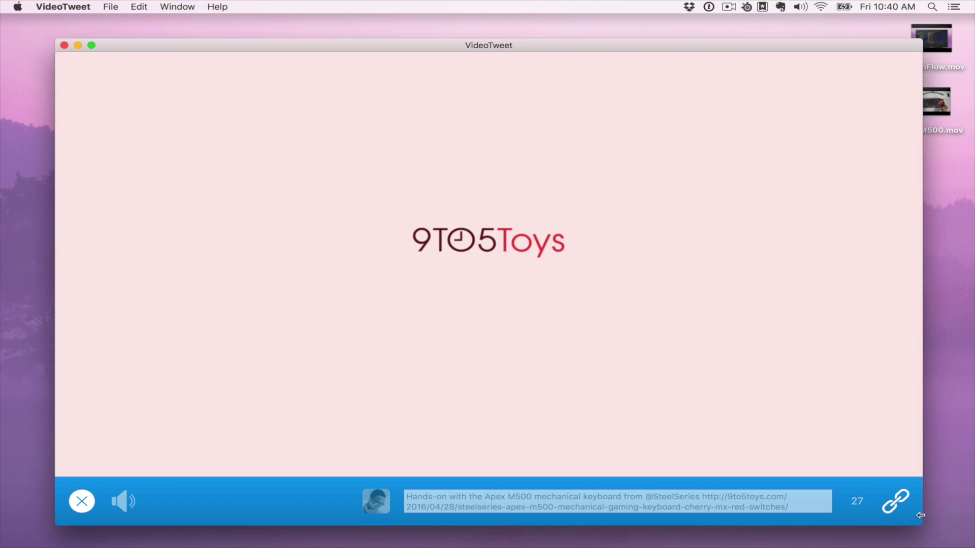
{"action": "key", "text": "F4"}
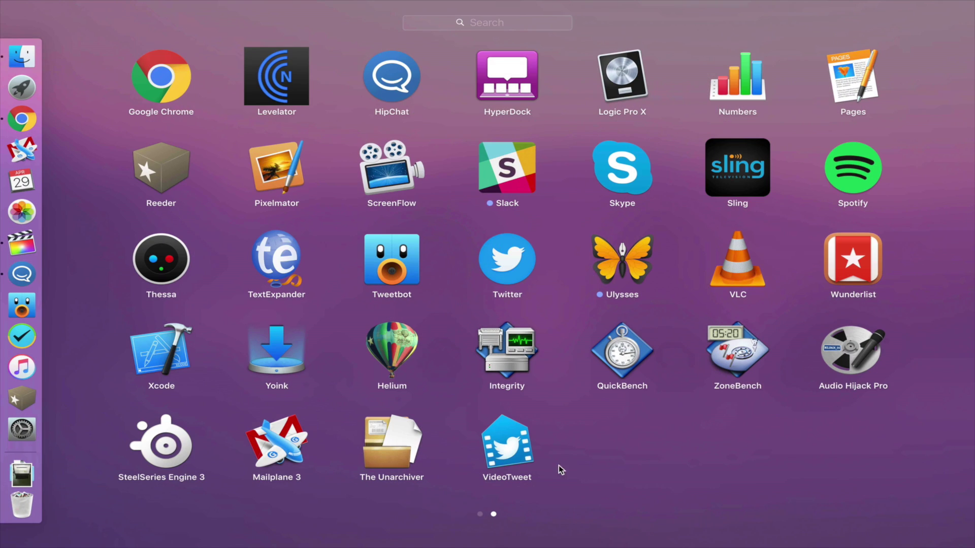
Launch VideoTweet, load and trim Apex M500.mov, then close it without sending.
{"action": "left_click", "coordinate": [515, 456]}
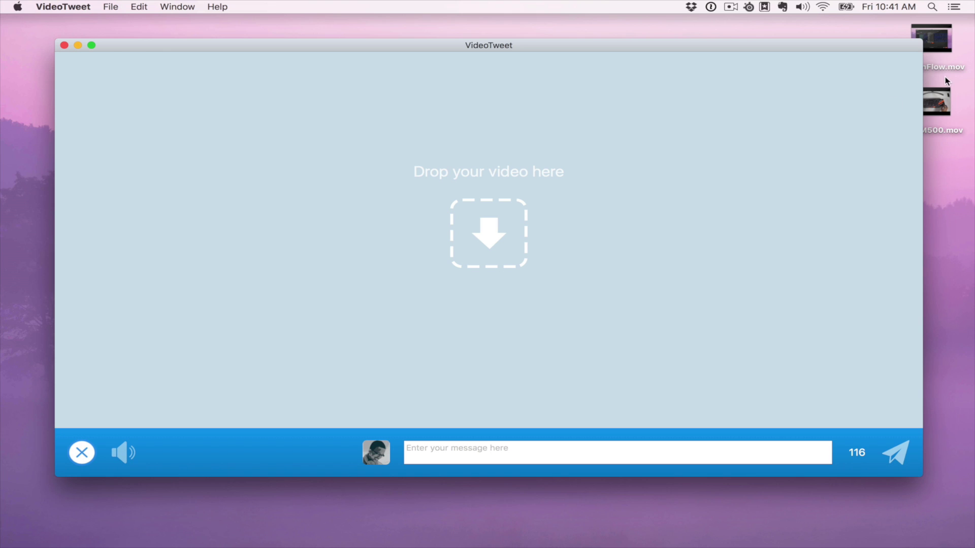
{"action": "left_click_drag", "start_coordinate": [936, 101], "coordinate": [488, 210]}
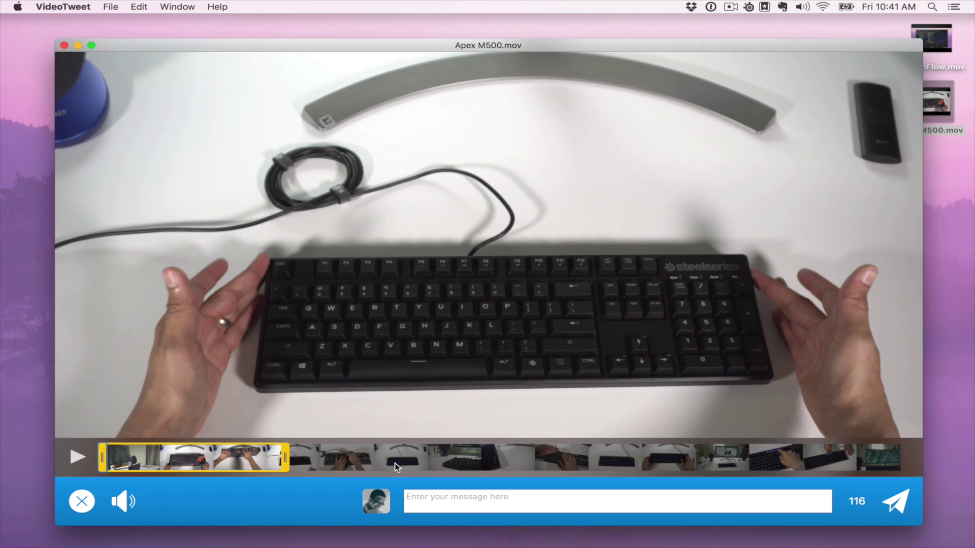
{"action": "left_click_drag", "start_coordinate": [274, 459], "coordinate": [531, 459]}
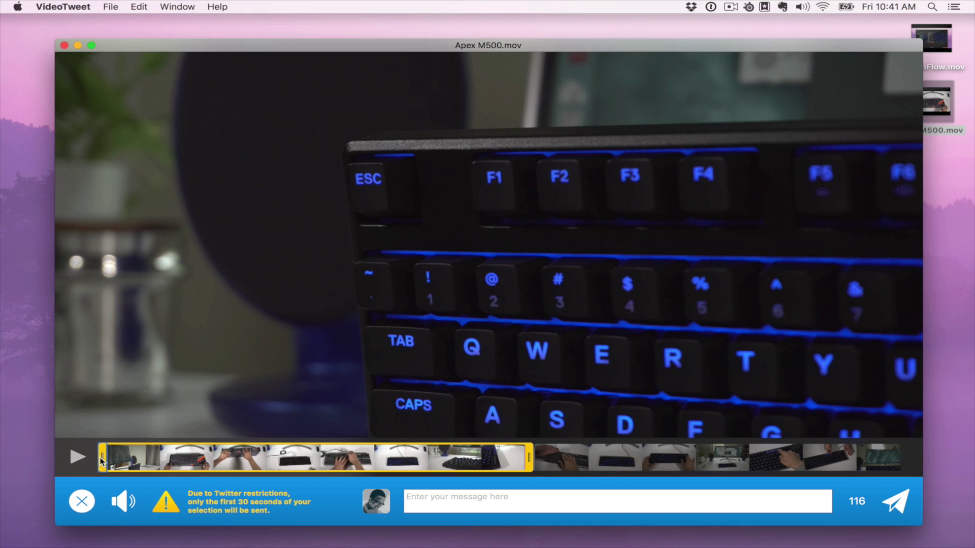
{"action": "left_click_drag", "start_coordinate": [101, 458], "coordinate": [440, 459]}
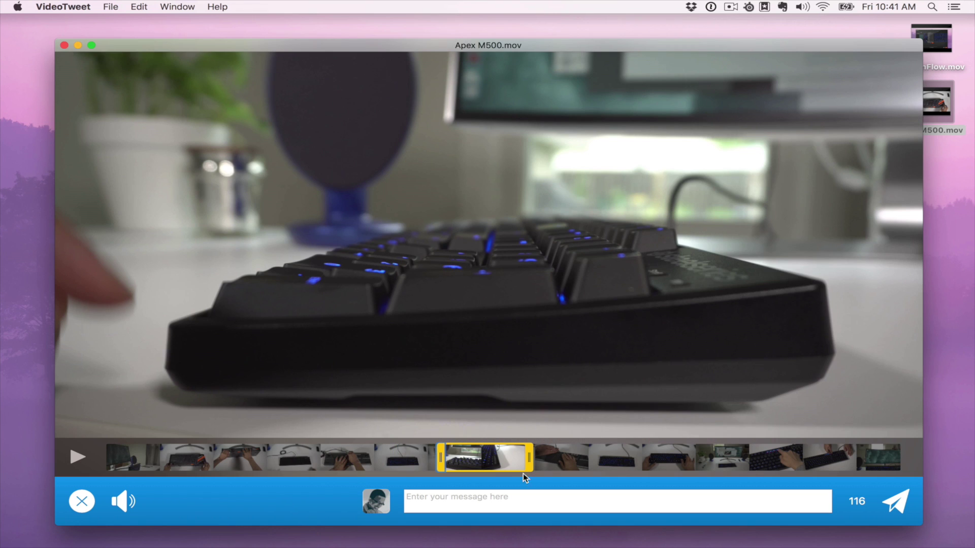
{"action": "left_click", "coordinate": [64, 46]}
{"action": "left_click", "coordinate": [597, 116]}
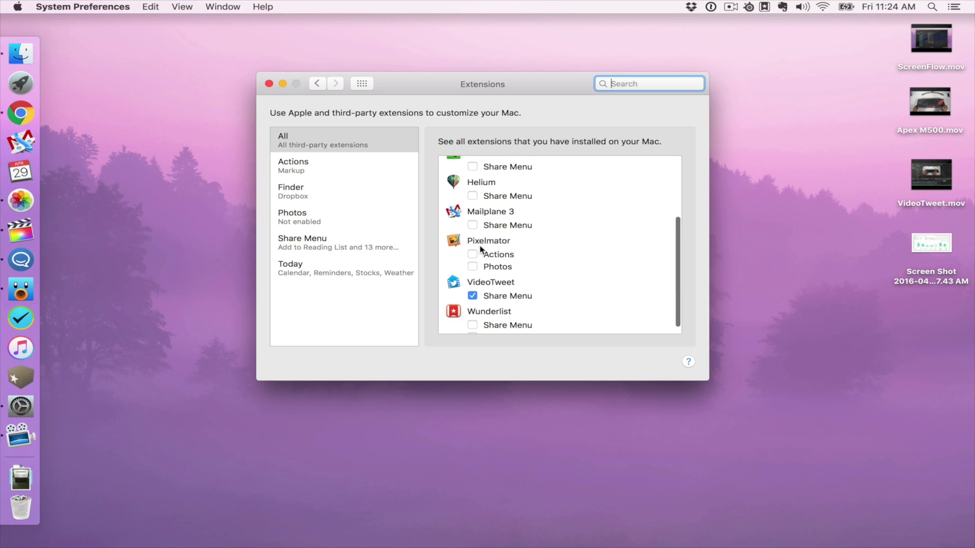
{"action": "scroll", "coordinate": [481, 249], "scroll_direction": "down", "scroll_amount": 1}
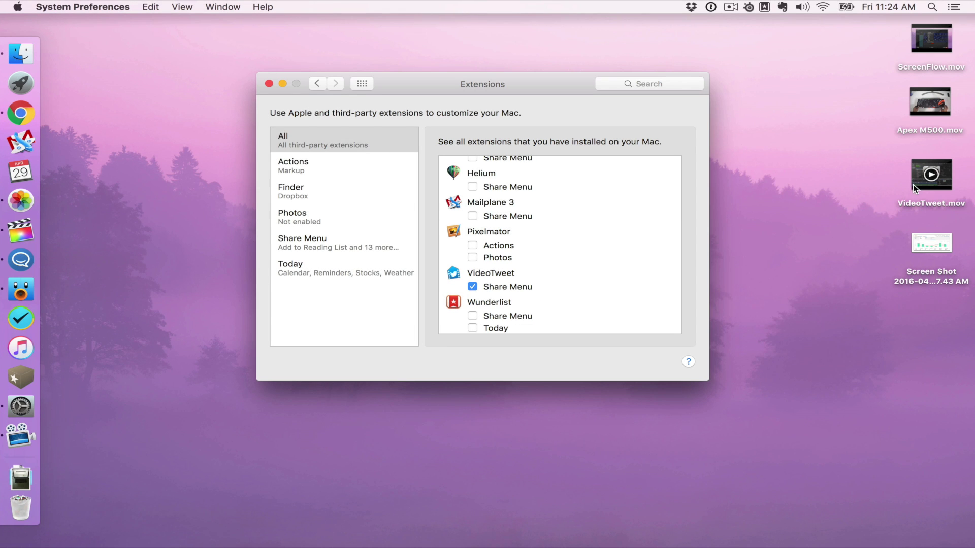
Share VideoTweet.mov from Finder through the VideoTweet share extension.
{"action": "right_click", "coordinate": [923, 181]}
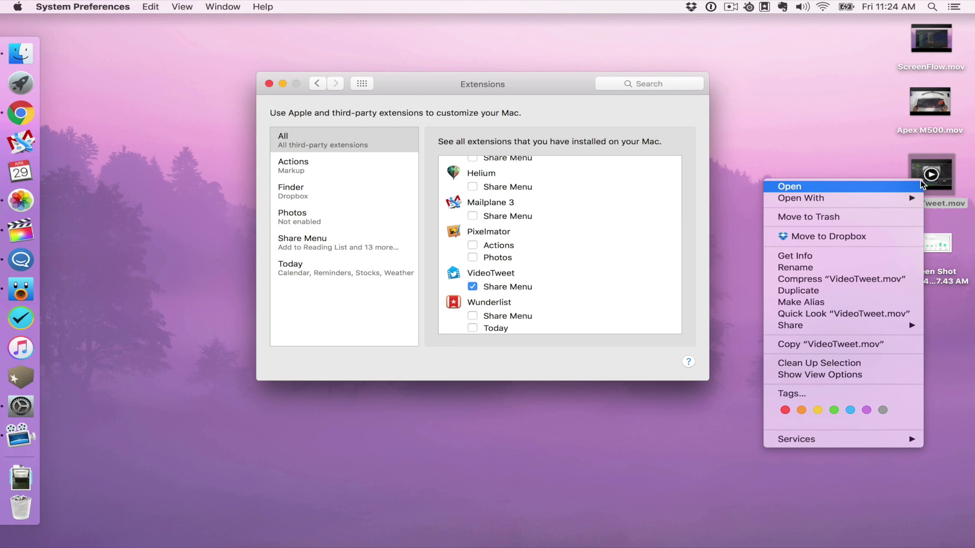
{"action": "mouse_move", "coordinate": [853, 326]}
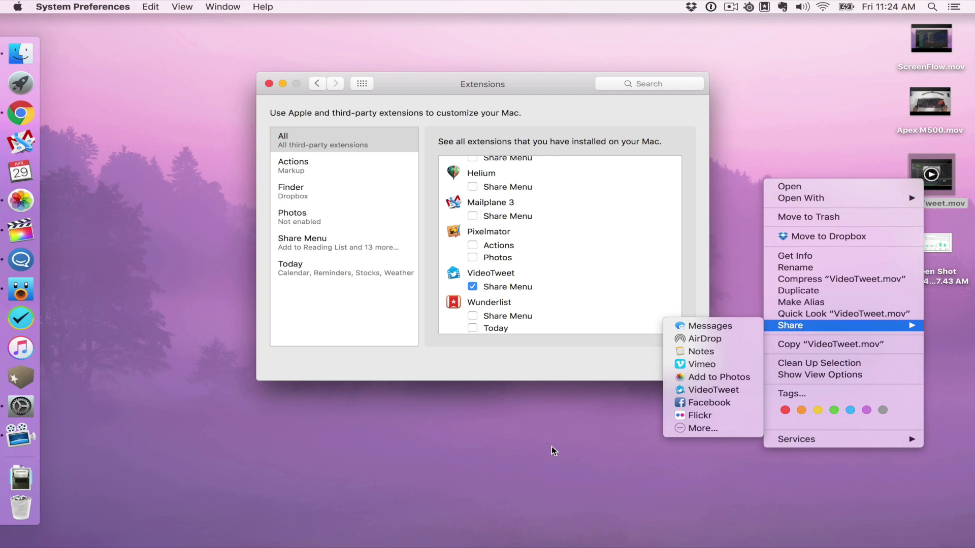
{"action": "left_click", "coordinate": [552, 447]}
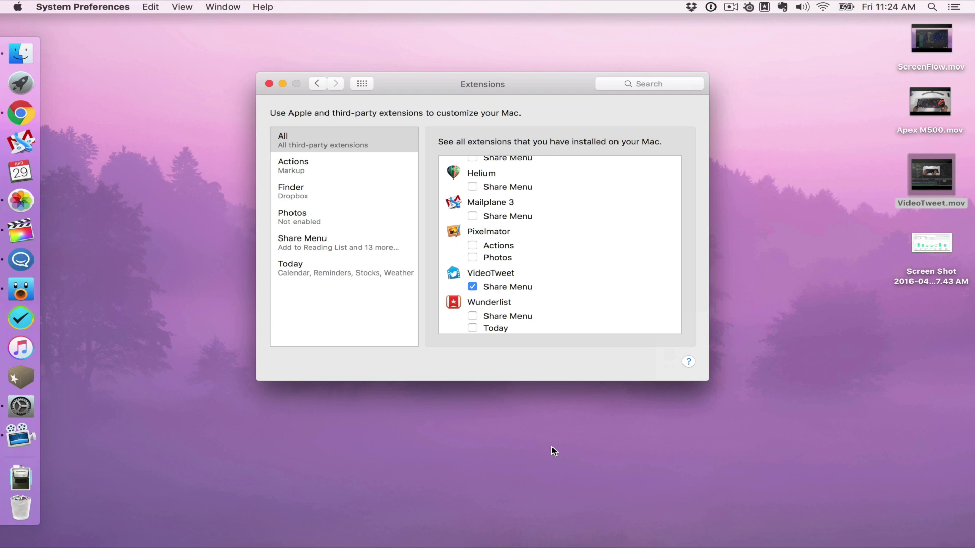